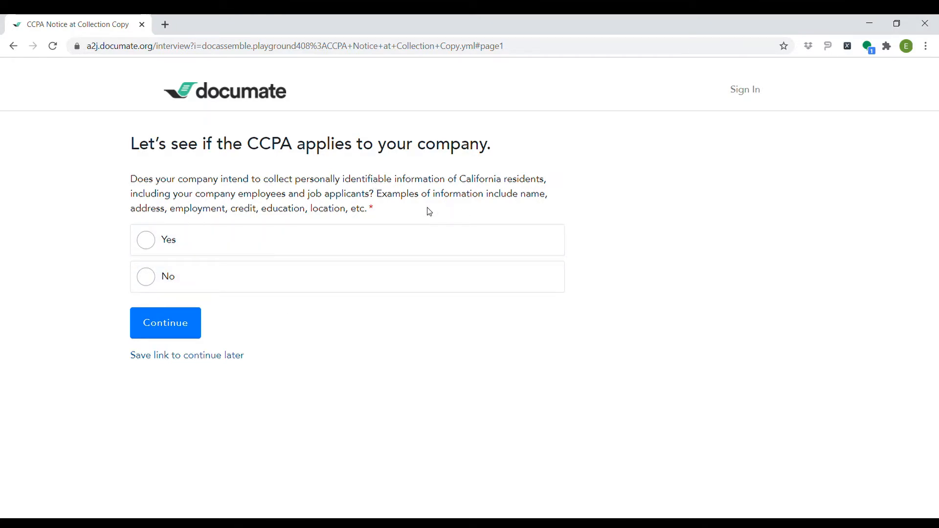
Answer Yes, choose the 50,000-or-more-consumers threshold, and select Consumers as the information source
left_click(145, 246)
left_click(166, 323)
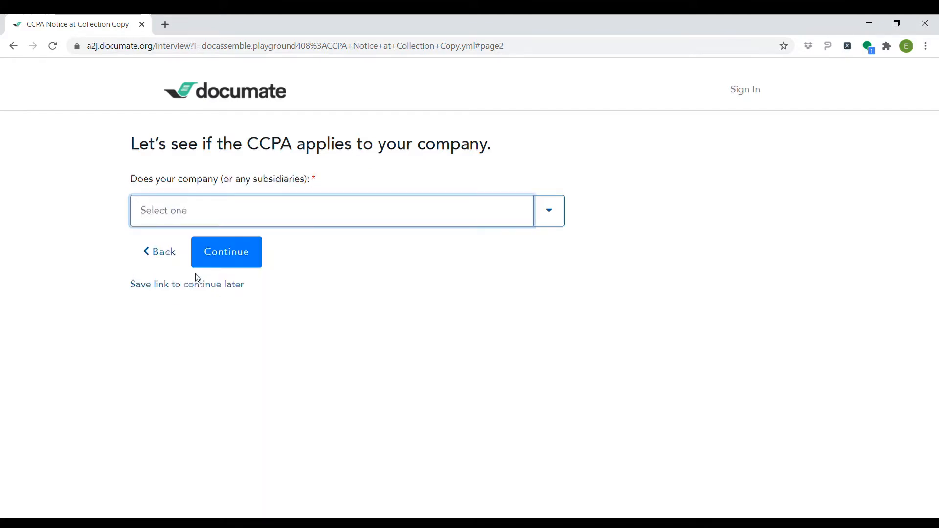
left_click(549, 213)
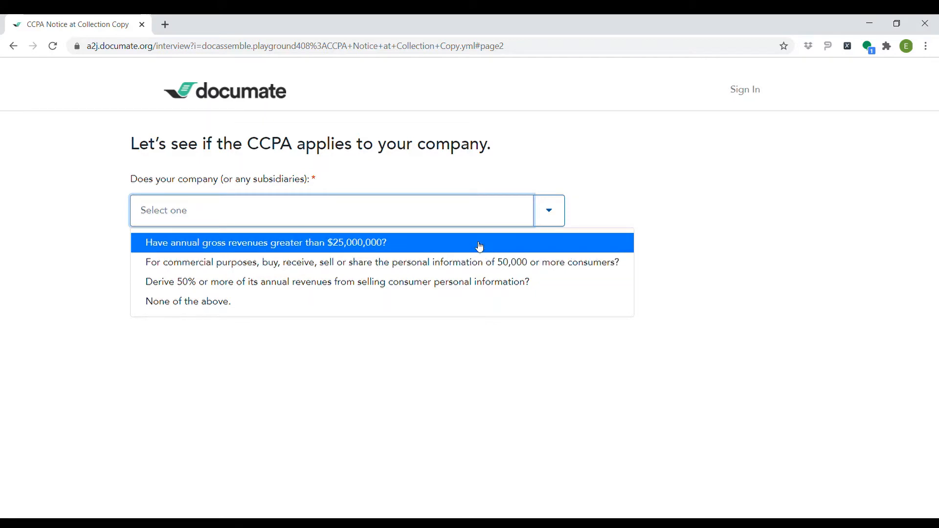
left_click(484, 269)
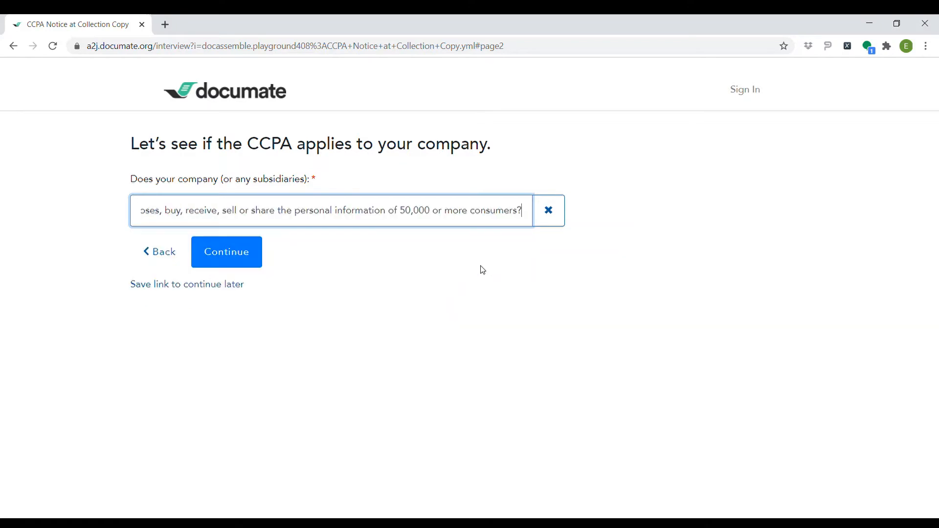
left_click(230, 255)
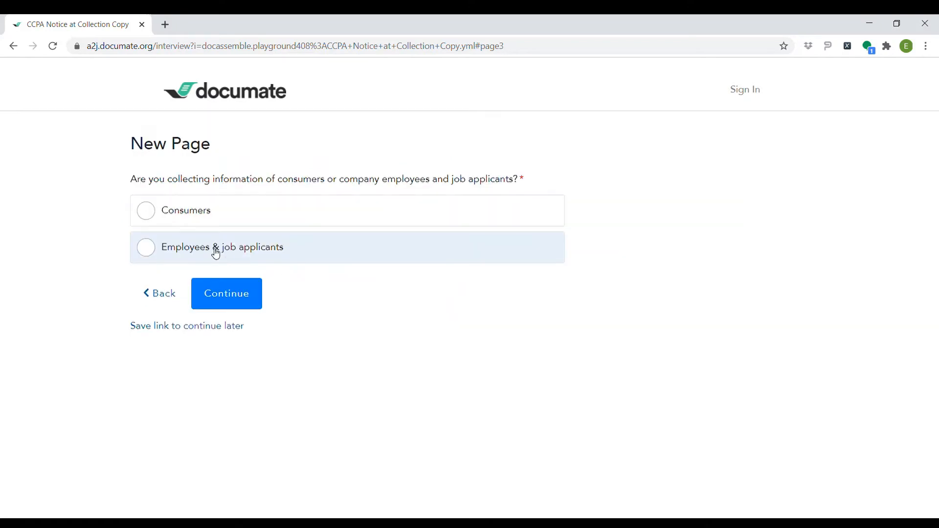
left_click(147, 213)
left_click(230, 294)
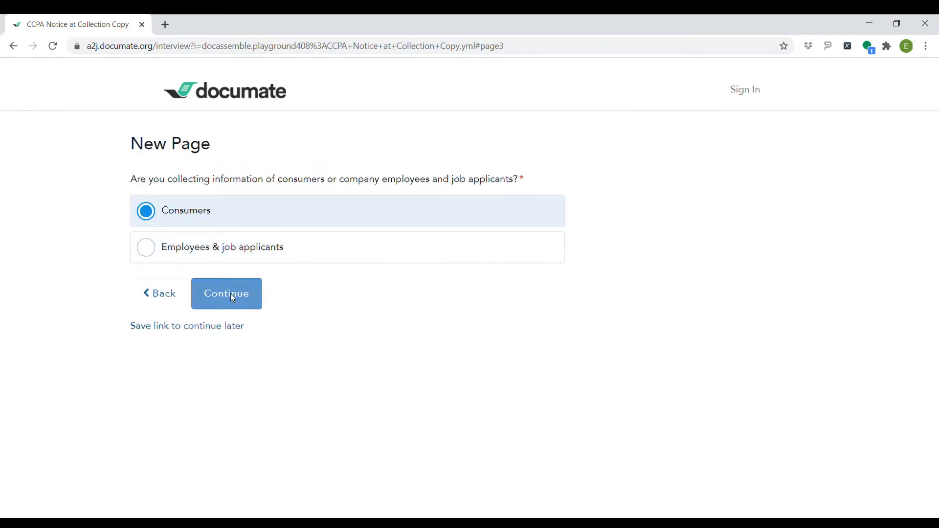
type("C")
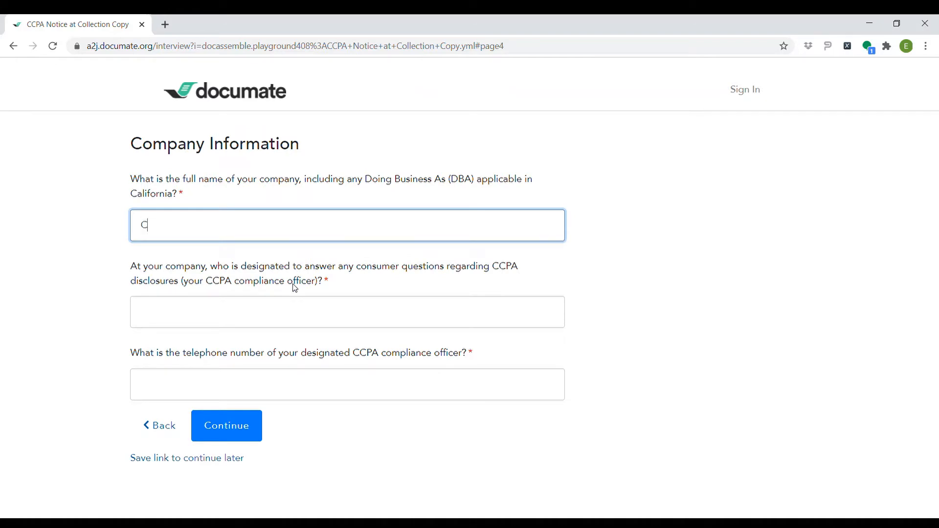
type("oupon Clippers, Inc.")
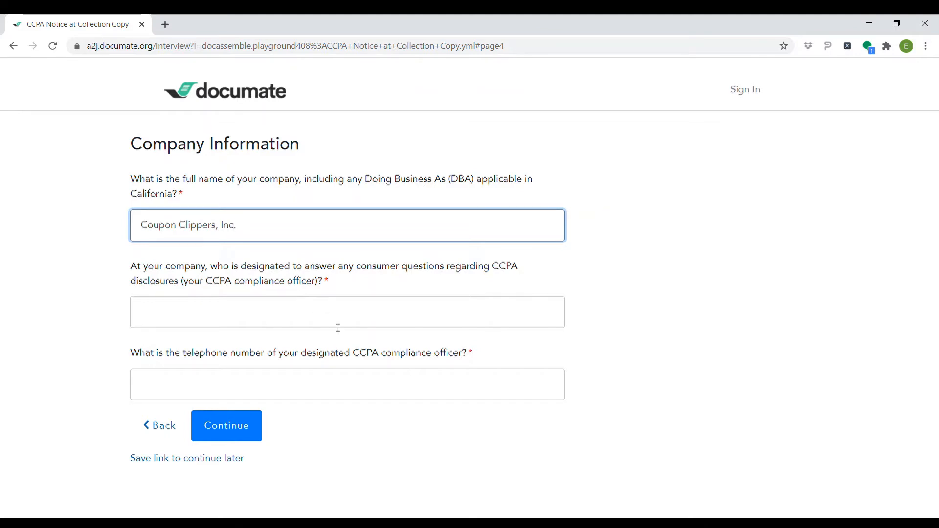
left_click(357, 311)
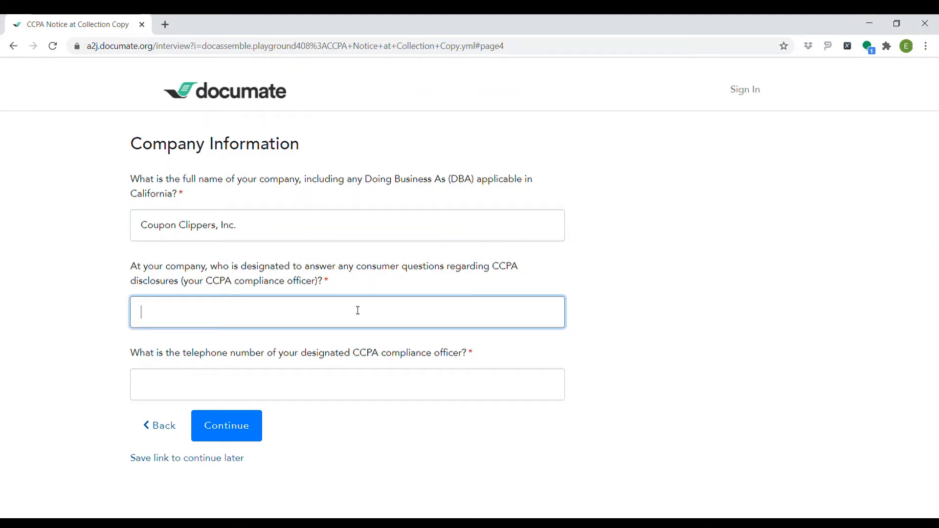
left_click(398, 384)
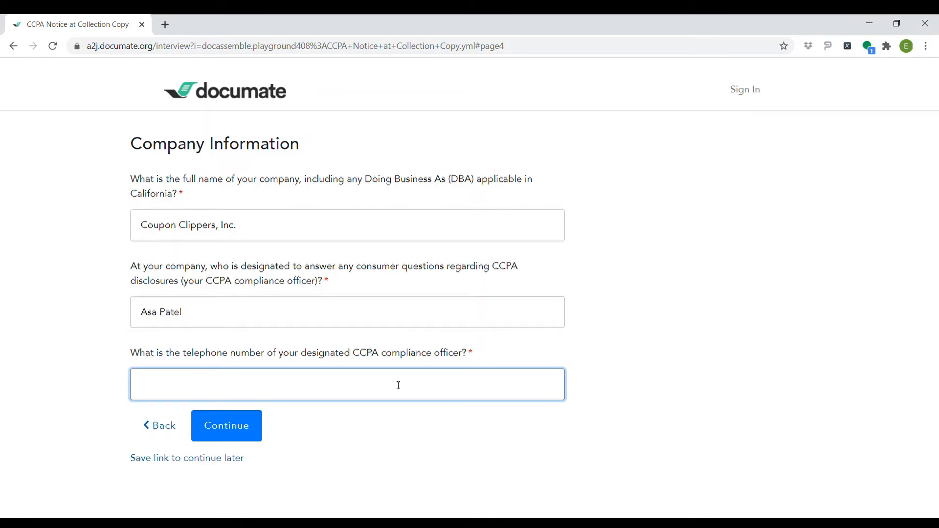
left_click(245, 430)
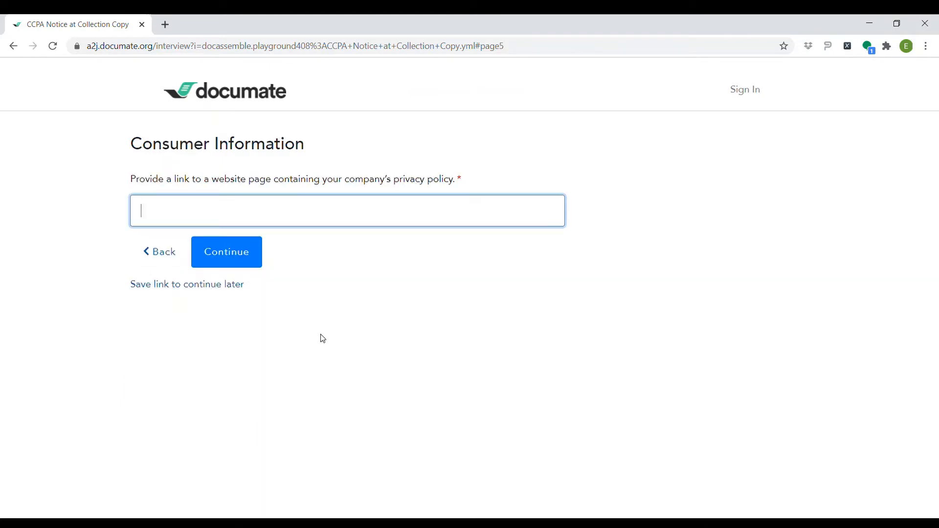
type("www.couponclippers.com")
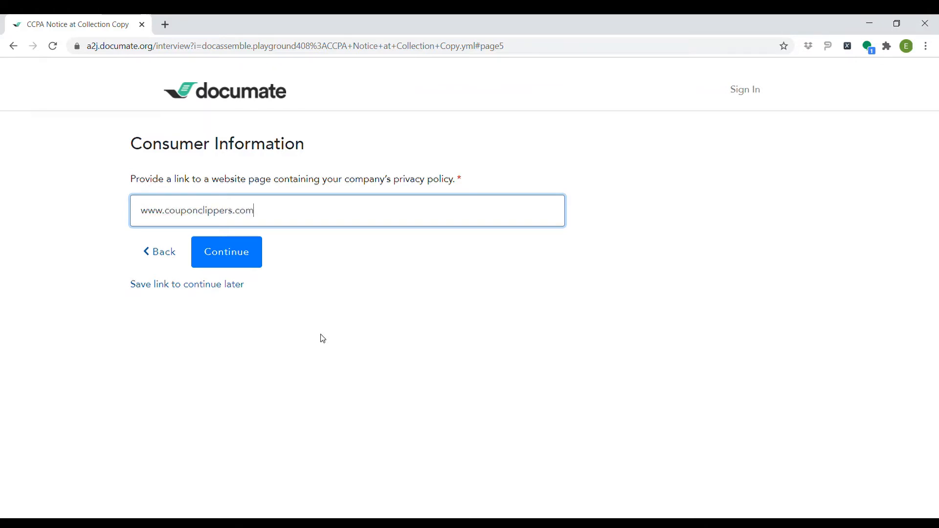
left_click(212, 245)
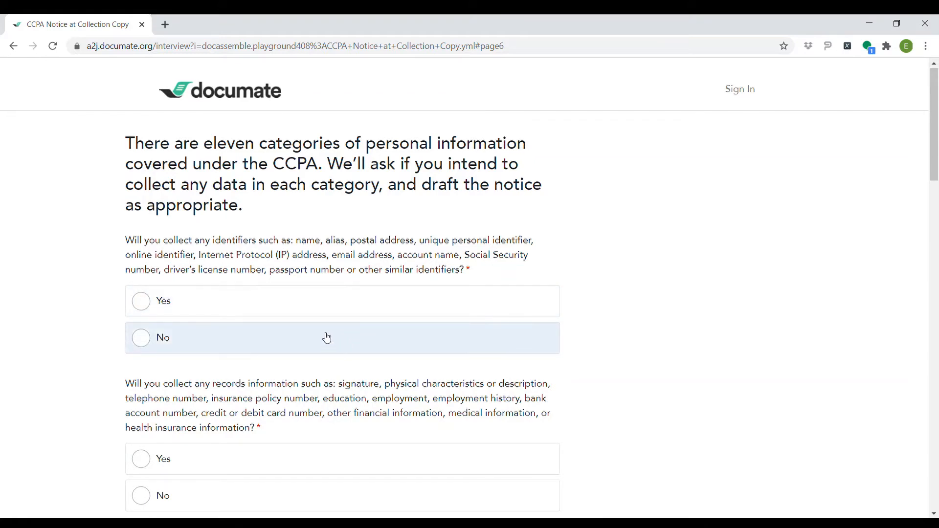
Answer Yes for identifiers, records, protected classifications, commercial and biometric information
left_click(140, 304)
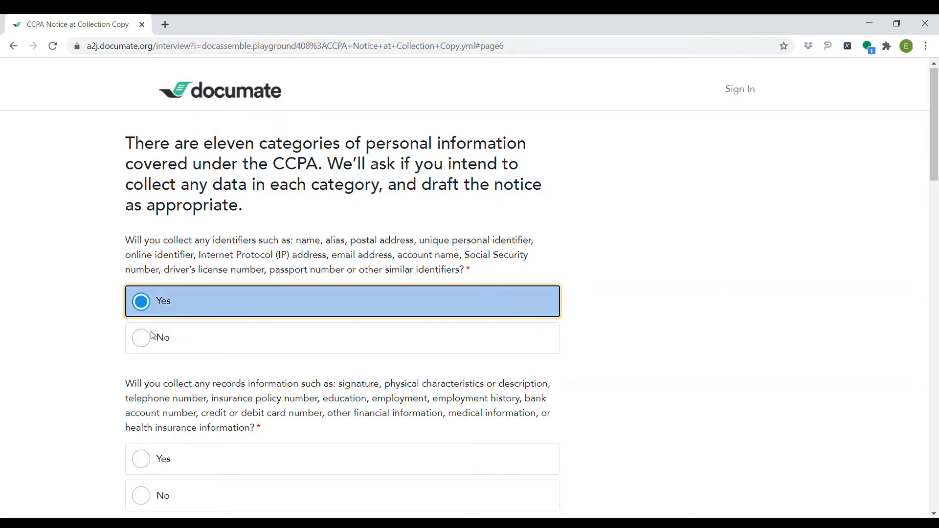
scroll(168, 401, "down", 4)
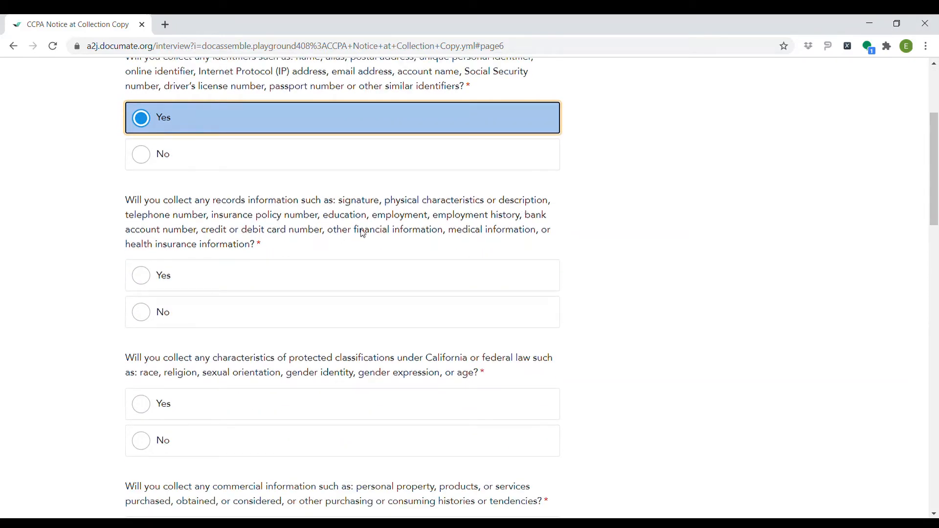
left_click(142, 275)
scroll(182, 330, "down", 4)
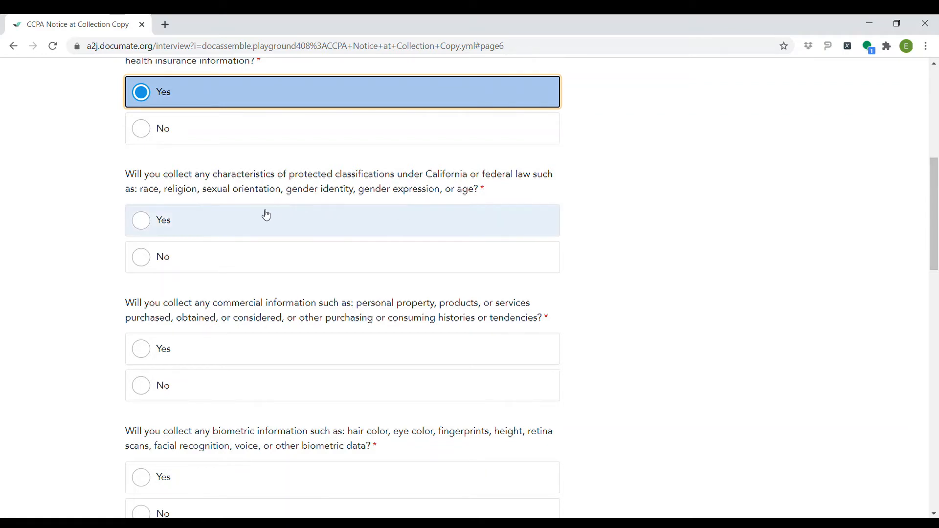
left_click(143, 229)
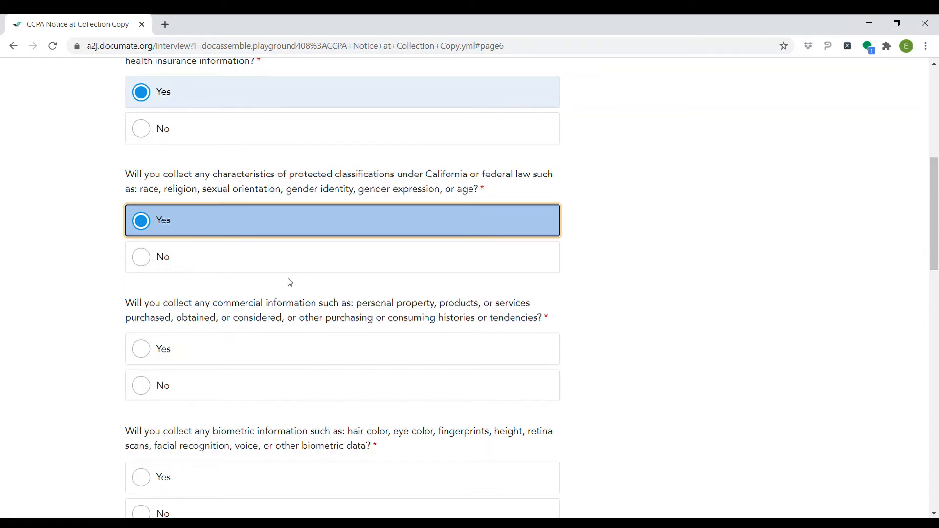
scroll(333, 279, "down", 2)
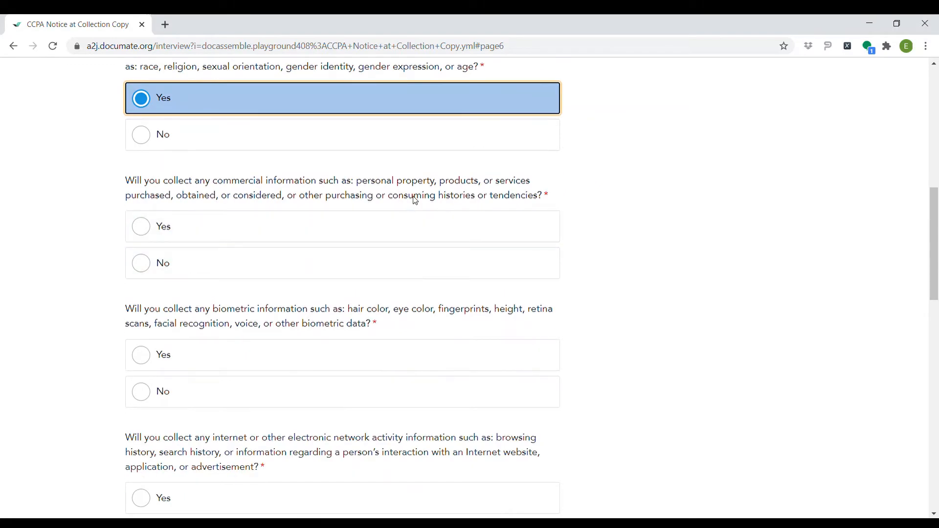
left_click(143, 227)
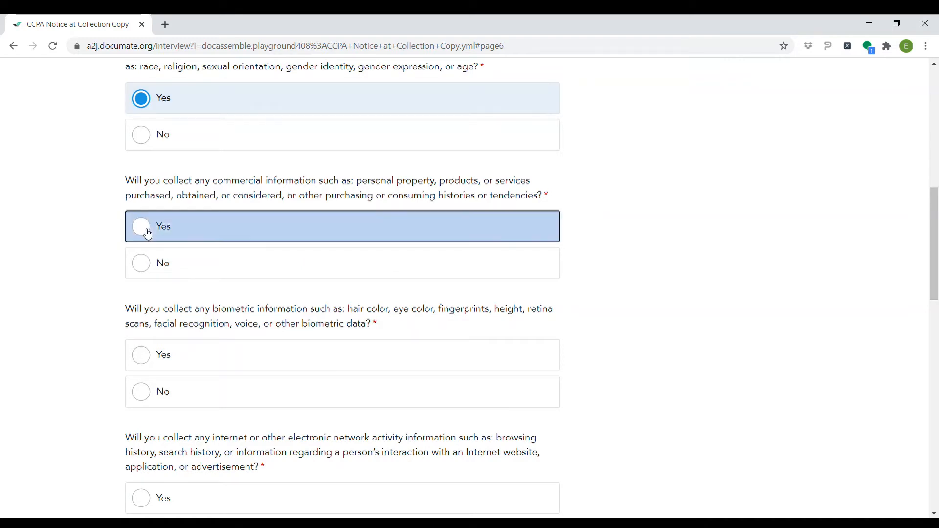
scroll(223, 327, "down", 1)
scroll(224, 326, "down", 1)
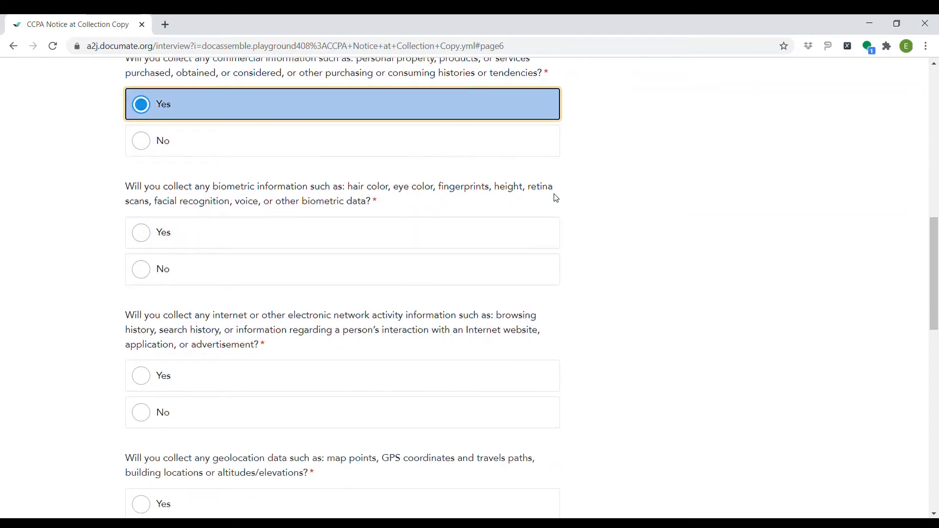
left_click(138, 234)
scroll(191, 342, "down", 3)
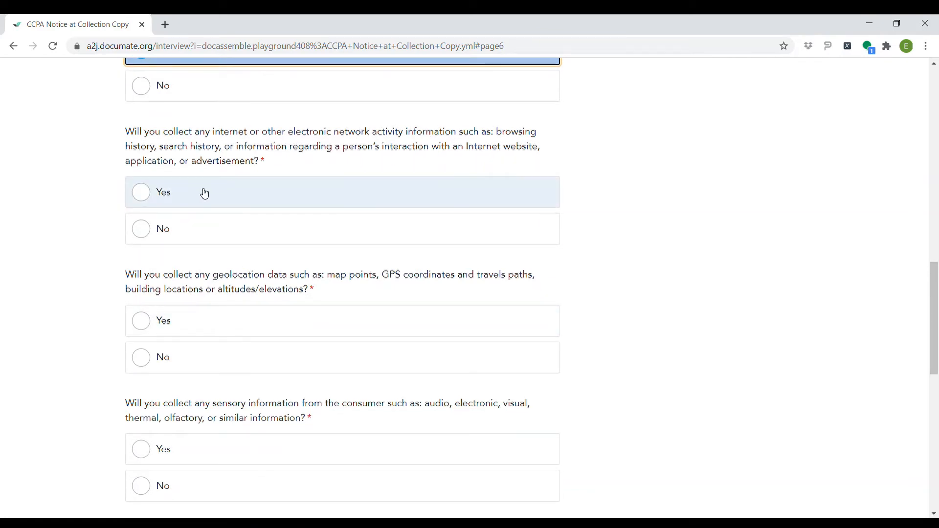
Answer Yes for internet activity, geolocation, sensory, employment, education and inferences, then submit
left_click(132, 196)
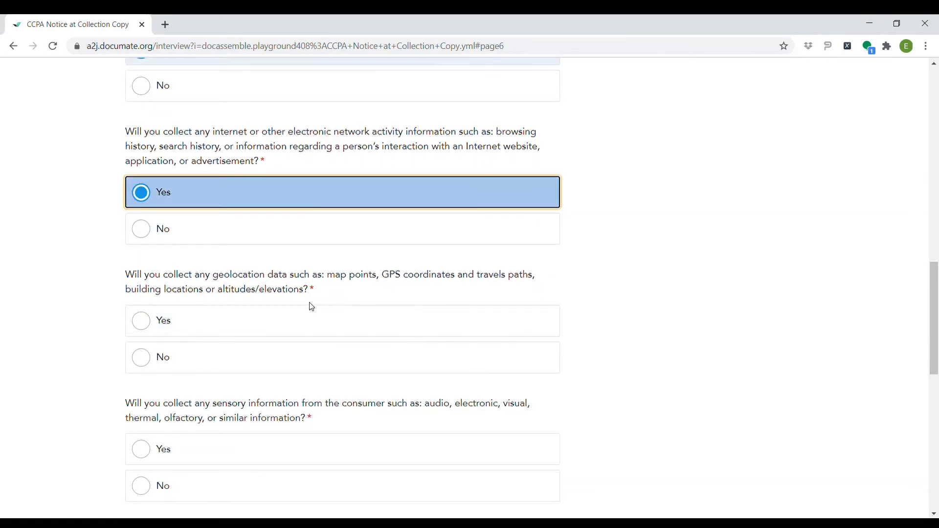
left_click(160, 323)
scroll(336, 316, "down", 3)
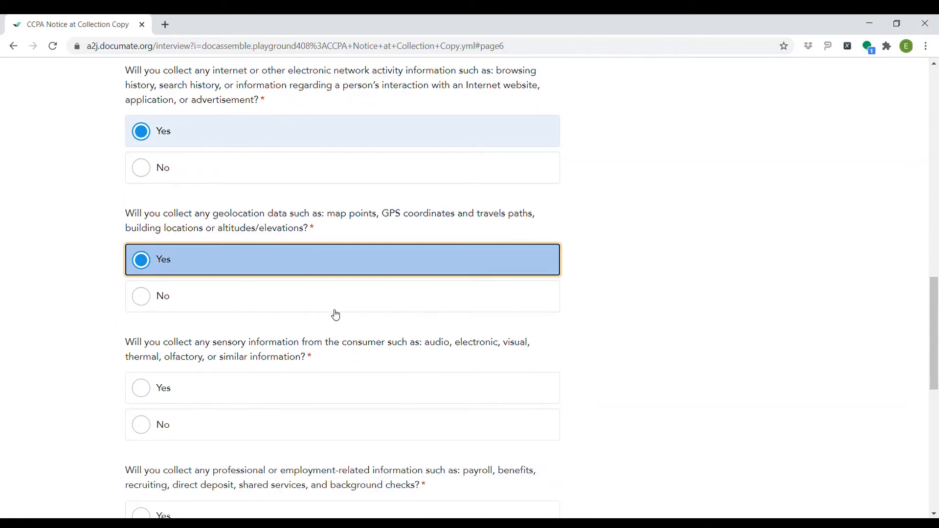
scroll(336, 316, "down", 1)
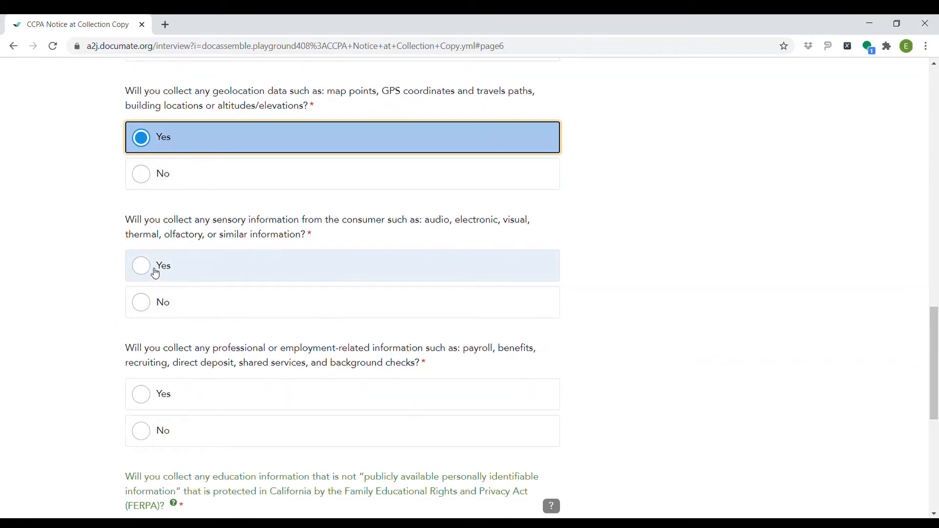
left_click(146, 268)
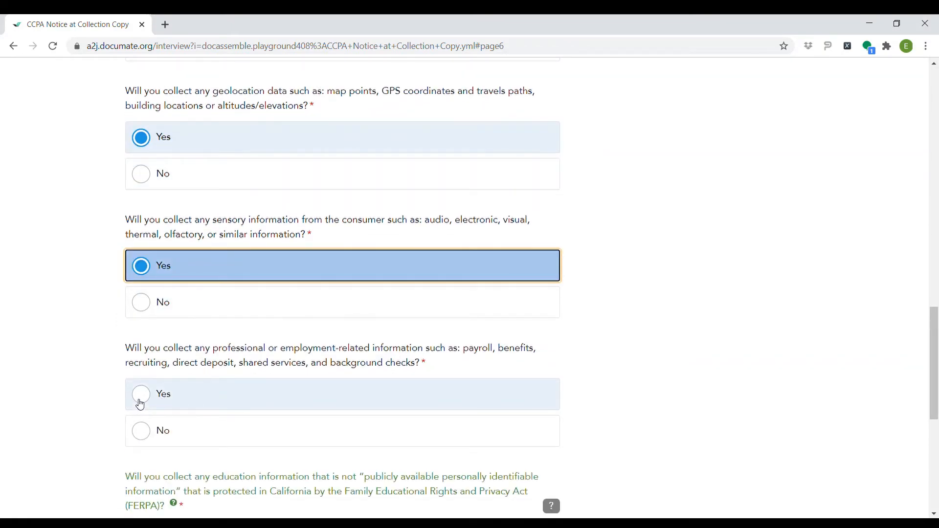
left_click(148, 398)
scroll(149, 400, "down", 5)
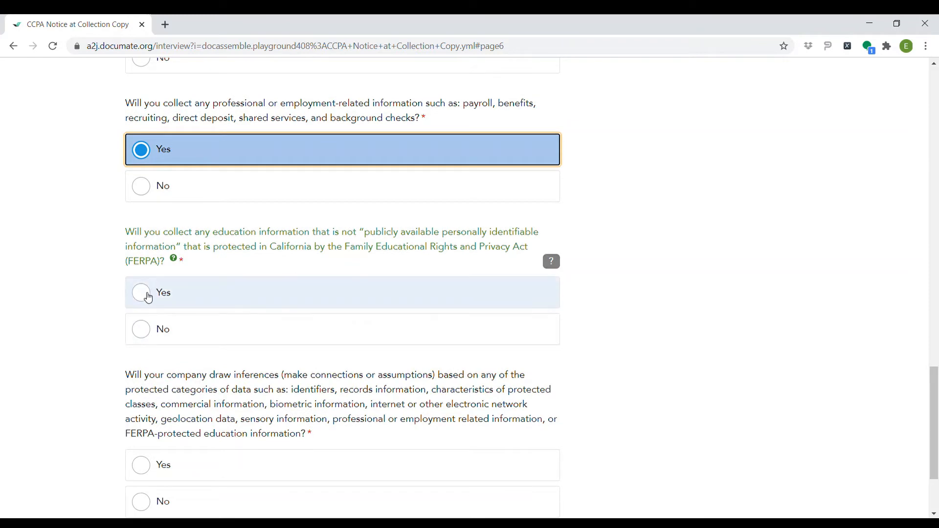
left_click(147, 295)
left_click(146, 464)
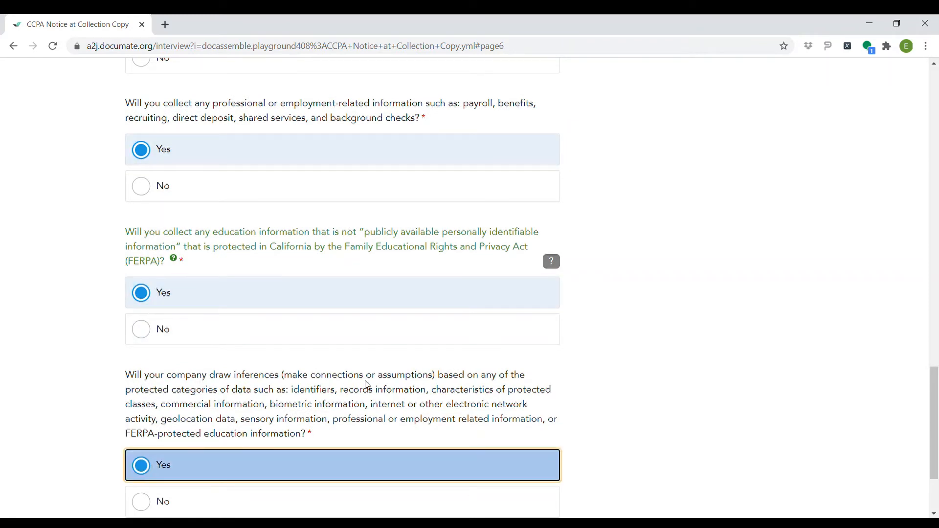
scroll(370, 385, "down", 3)
left_click(235, 430)
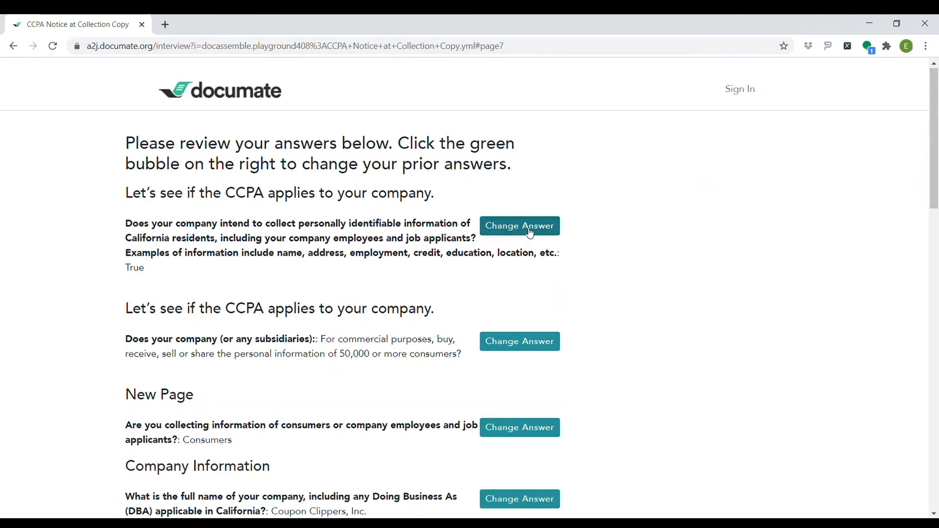
Review the answer summary and accept it to generate CCPA_Notice_at_Collection
scroll(555, 296, "down", 3)
scroll(608, 300, "down", 3)
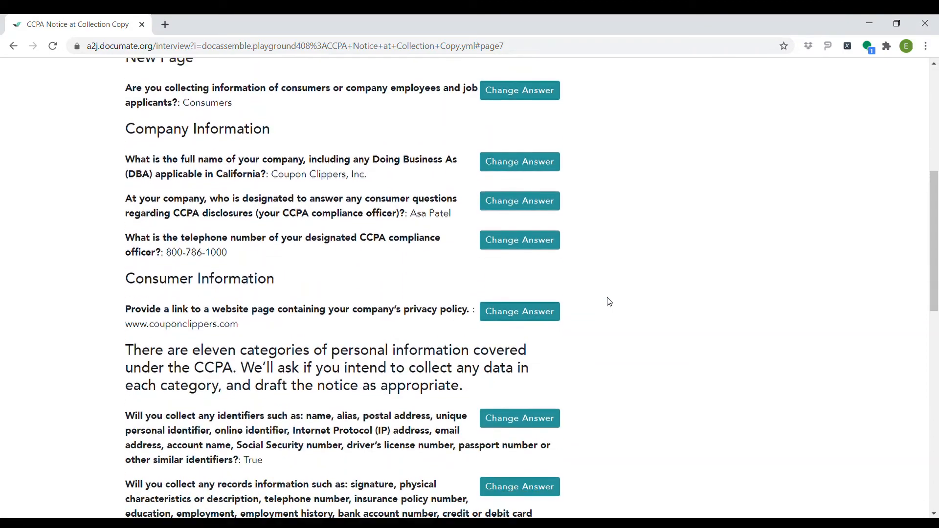
scroll(609, 302, "down", 6)
scroll(656, 226, "down", 8)
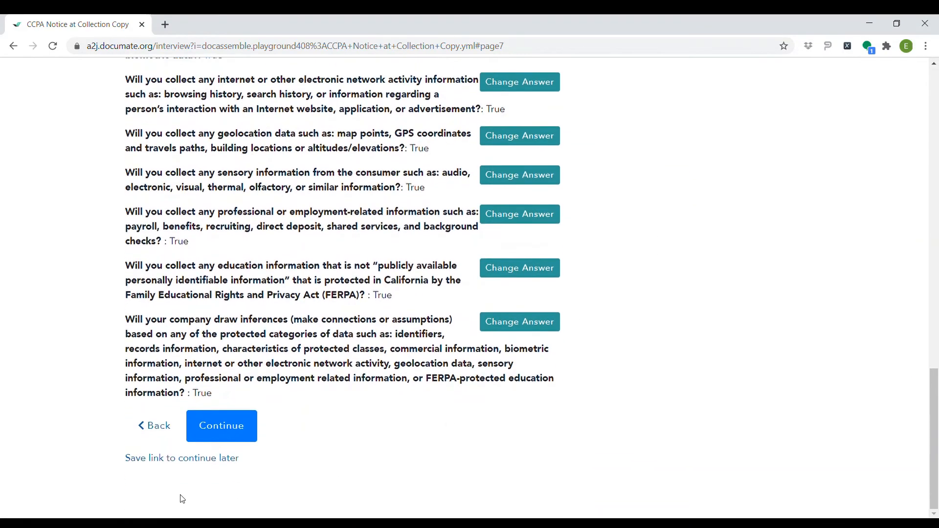
left_click(197, 439)
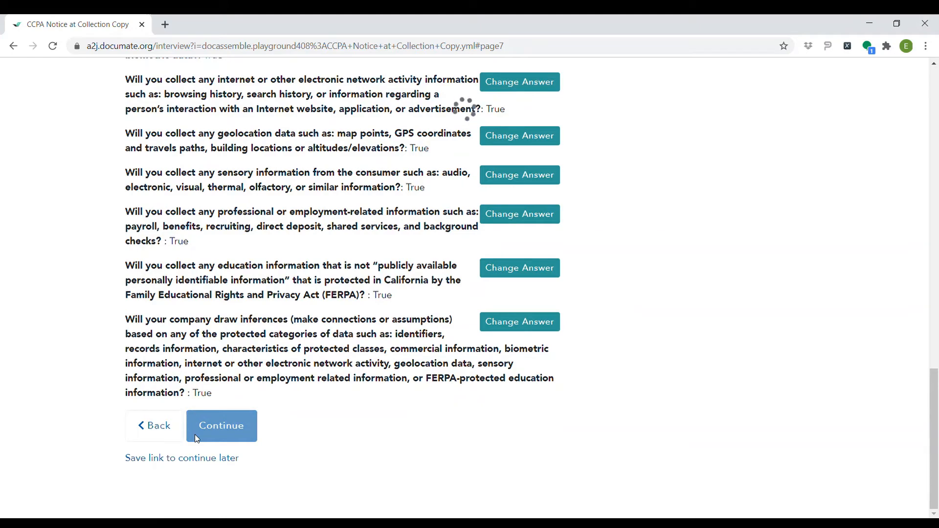
scroll(230, 362, "down", 3)
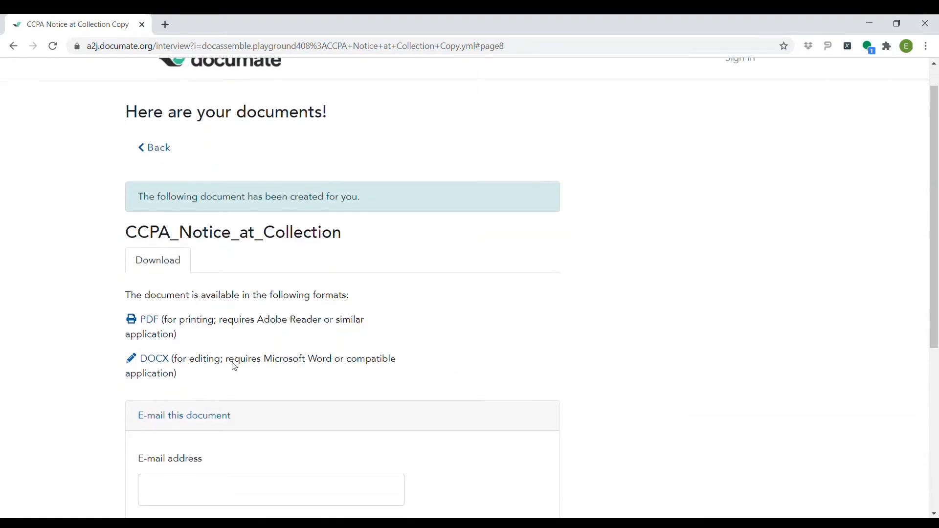
Autofill the e-mail address field and open CCPA_Notice_at_Collection as a PDF
left_click(196, 410)
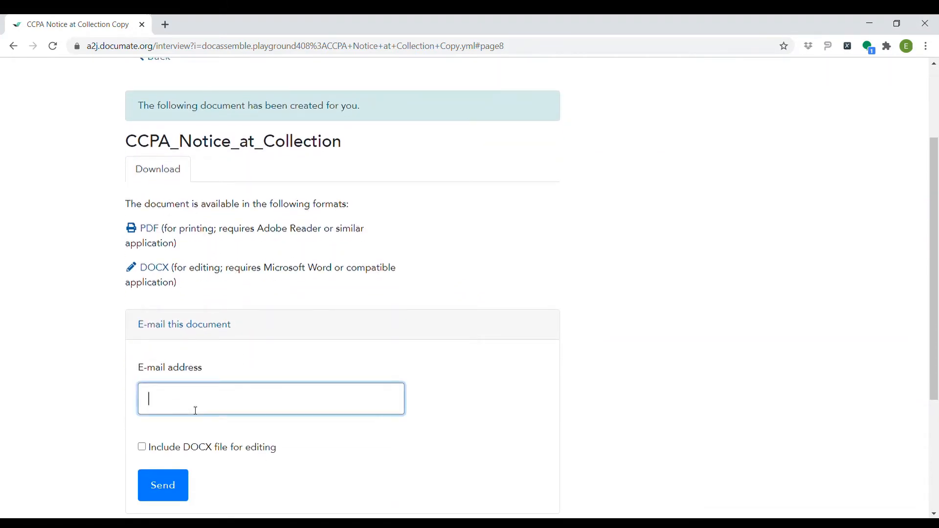
left_click(231, 423)
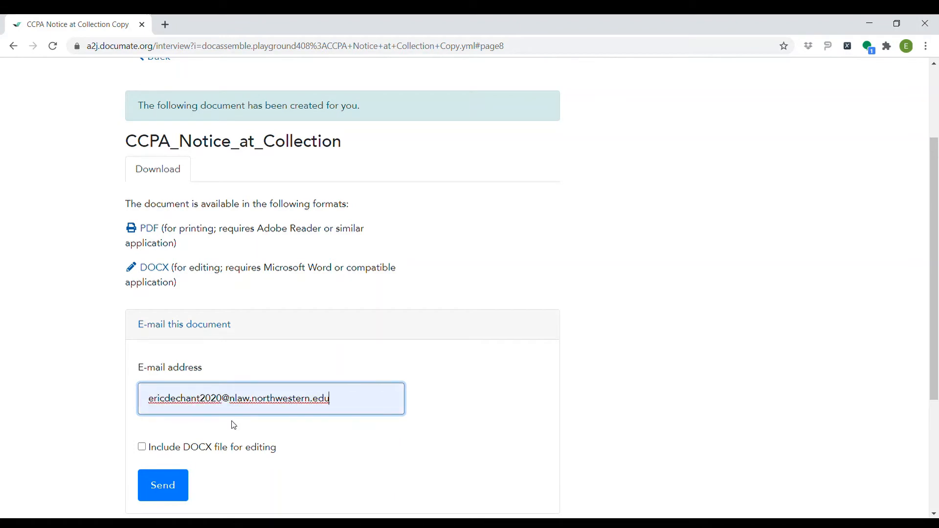
left_click(150, 230)
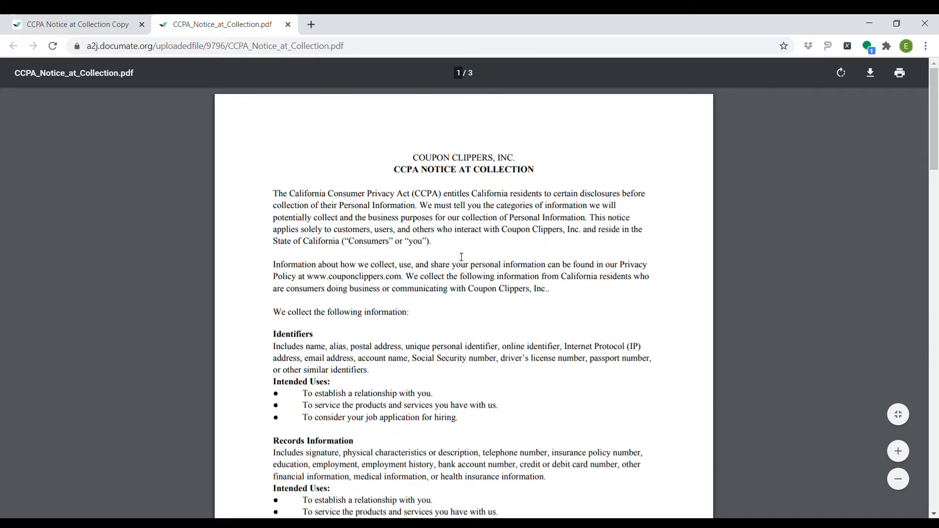
Read through the three-page Coupon Clippers PDF, then return to the Documate Playground tab
scroll(444, 250, "down", 3)
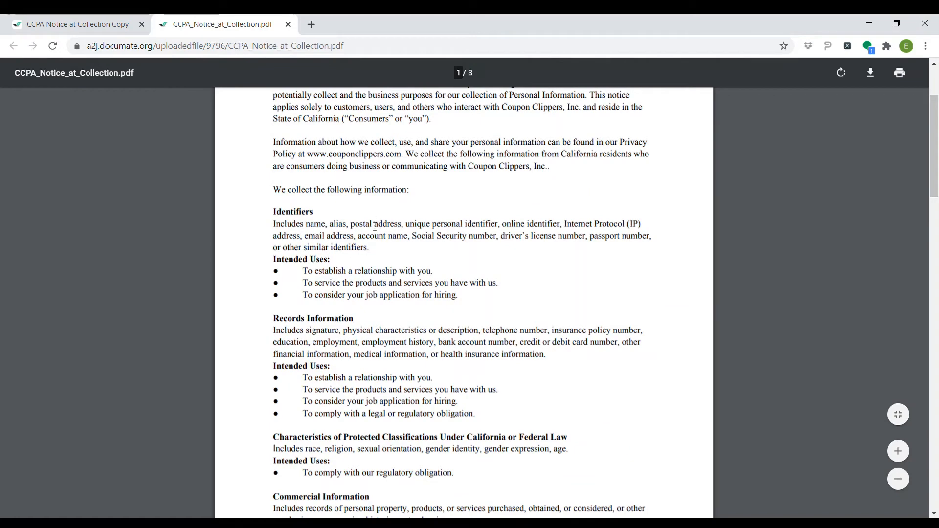
scroll(368, 303, "down", 1)
scroll(368, 303, "down", 4)
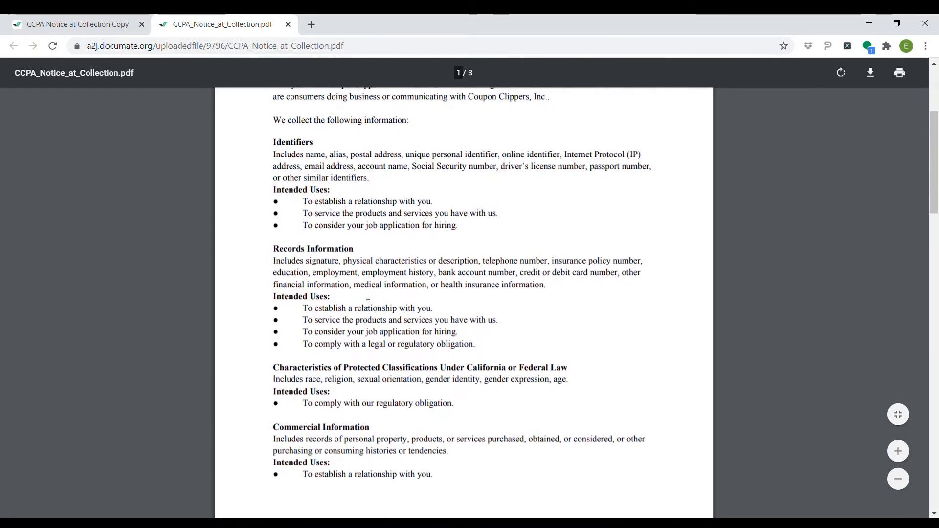
scroll(368, 303, "down", 14)
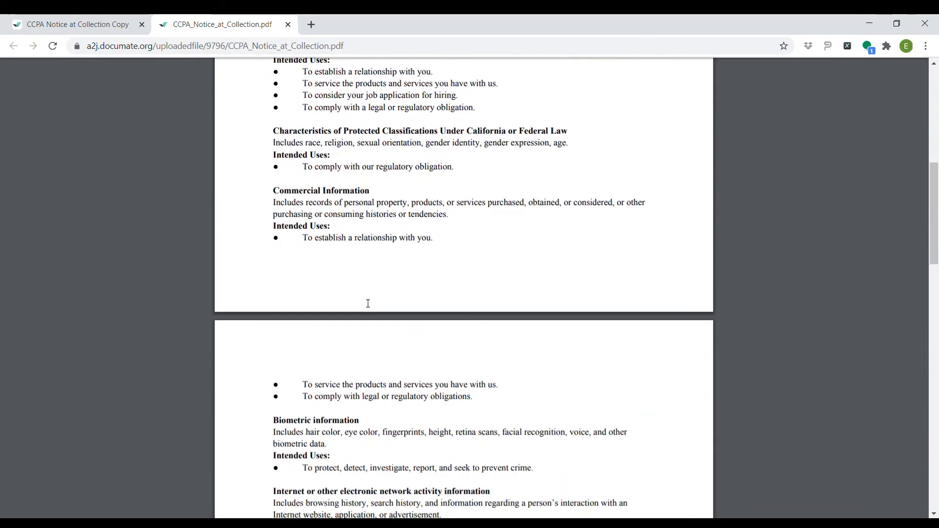
scroll(368, 303, "down", 10)
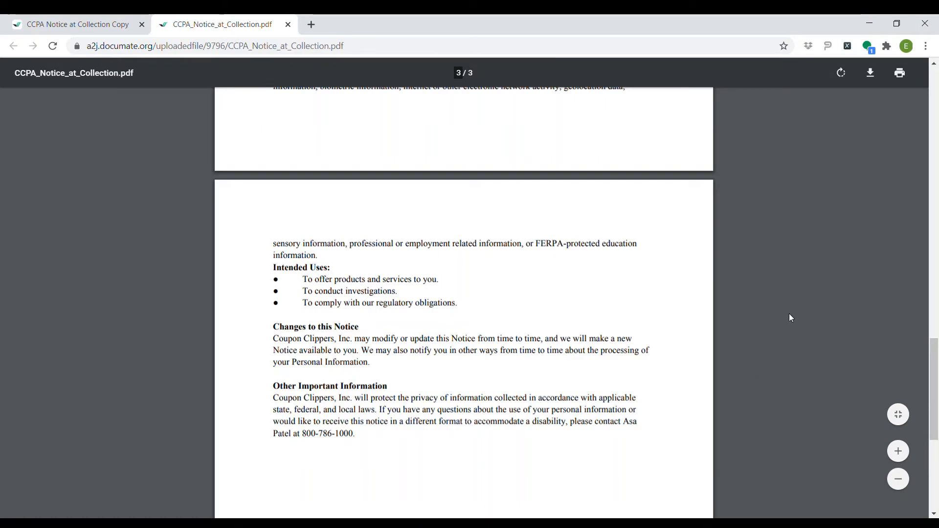
scroll(790, 318, "up", 10)
scroll(791, 318, "up", 8)
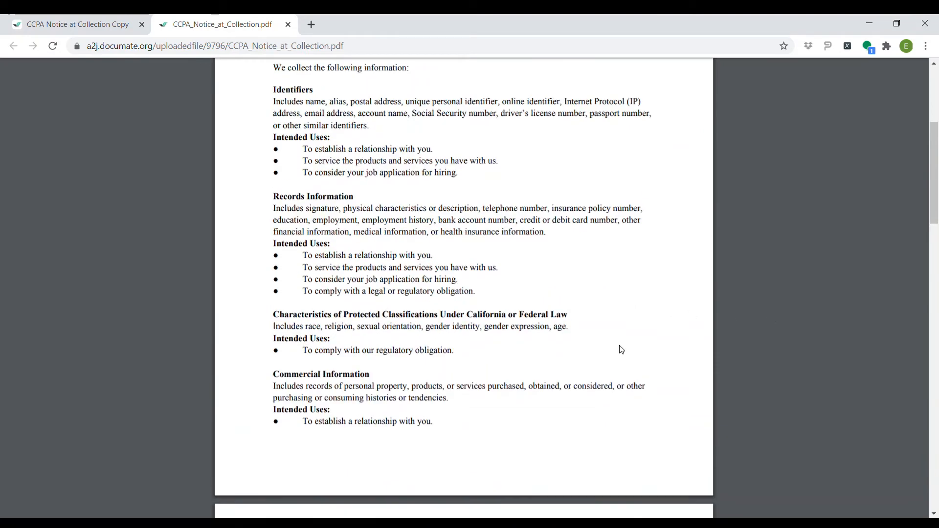
scroll(488, 329, "up", 5)
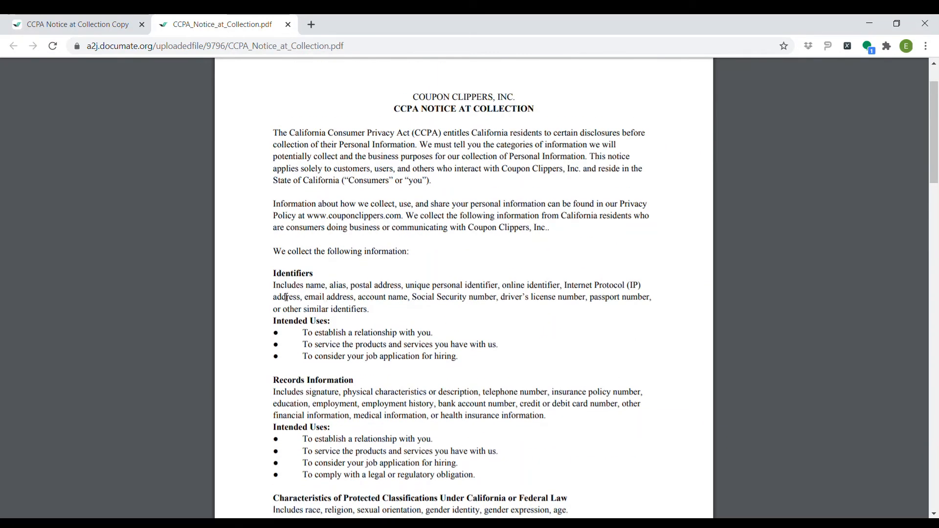
key("ctrl+shift+Tab")
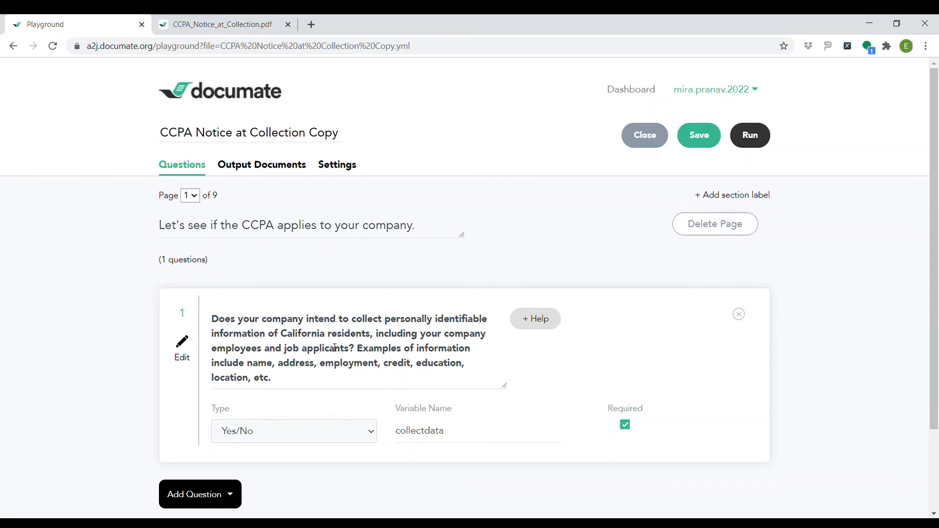
Inspect the first question's answer type and step through interview pages 1 to 3
left_click(372, 436)
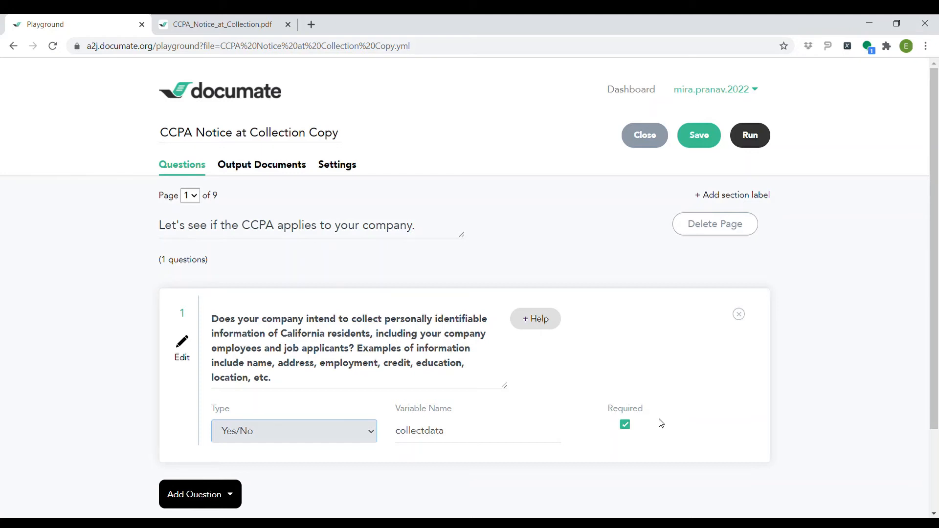
scroll(660, 420, "down", 2)
left_click(715, 446)
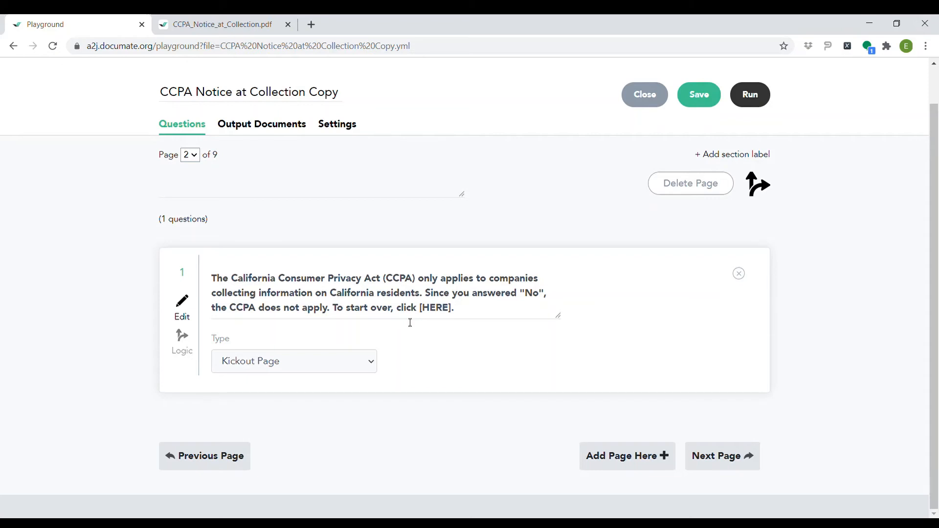
left_click(718, 457)
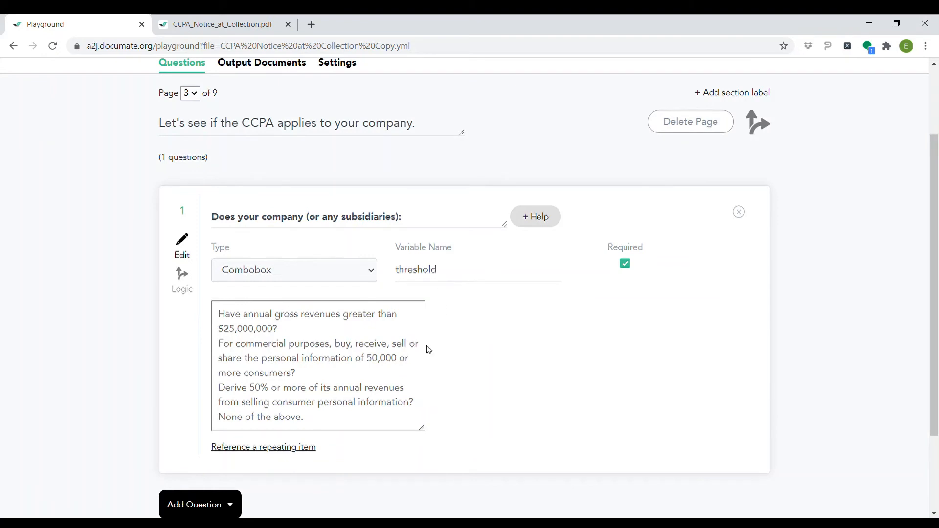
scroll(429, 349, "down", 1)
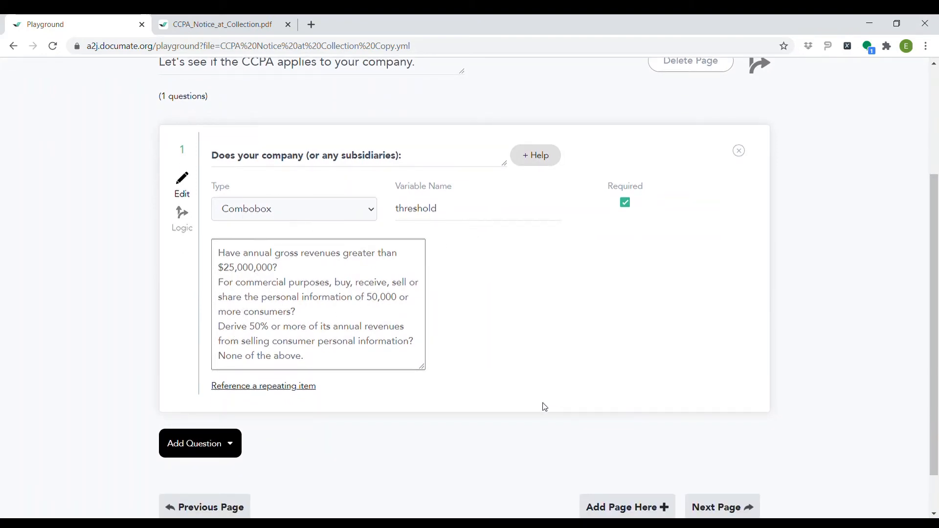
scroll(518, 419, "down", 1)
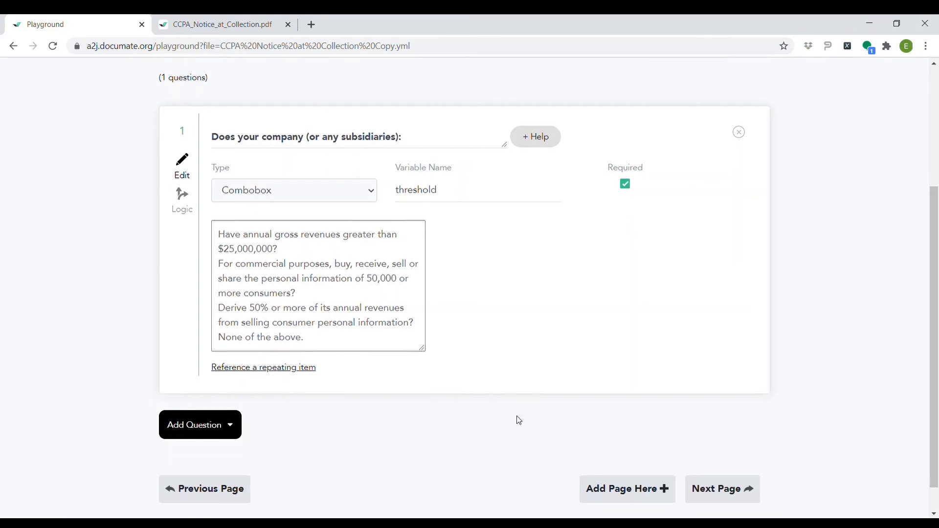
Continue through the consumers-or-employees and Company Information pages, then view the Output Documents
left_click(747, 455)
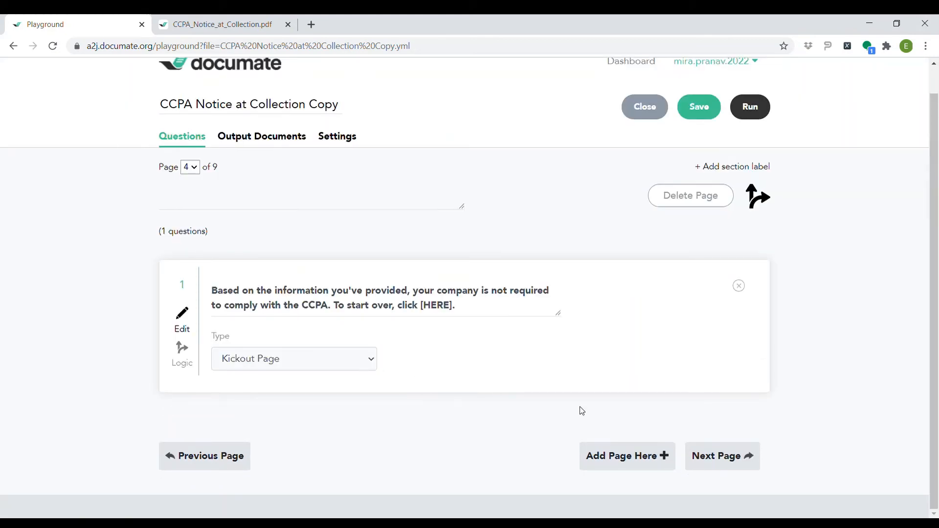
left_click(746, 459)
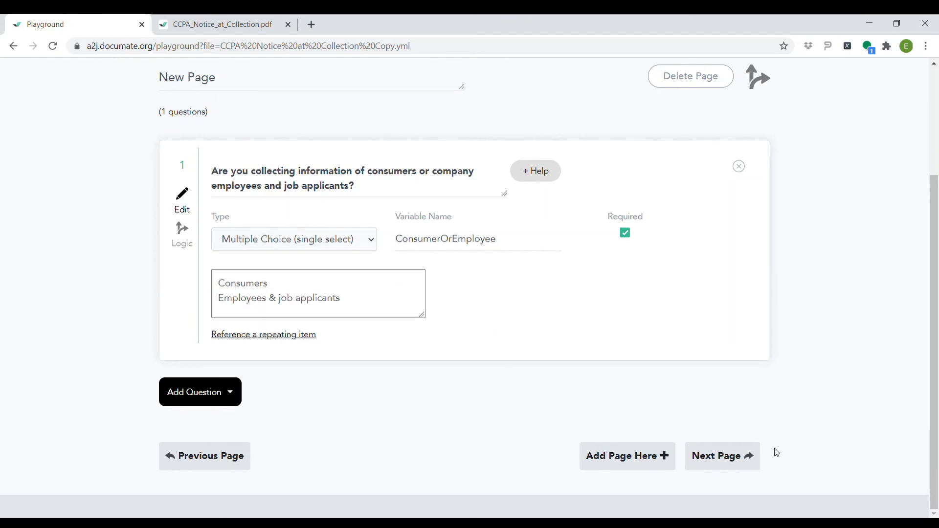
left_click(751, 461)
scroll(367, 244, "up", 4)
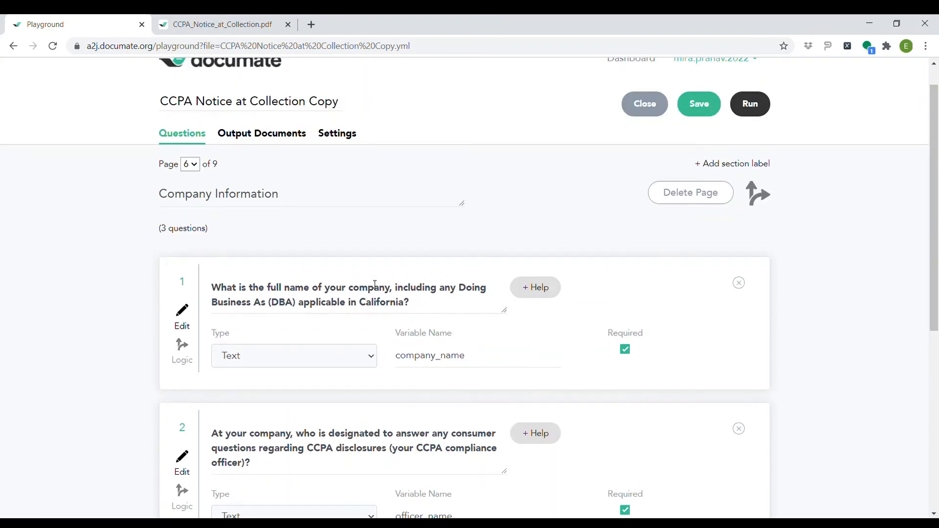
left_click(264, 134)
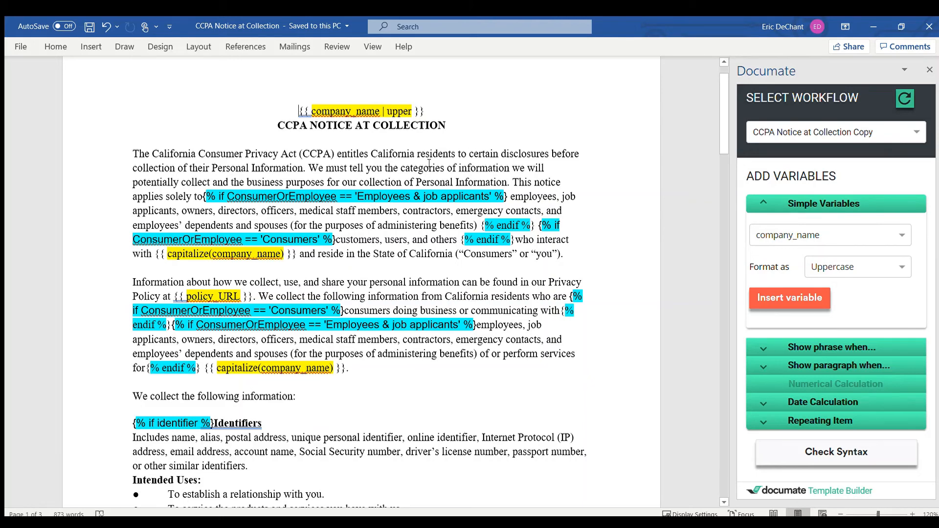
left_click(47, 50)
left_click_drag(509, 195, 478, 225)
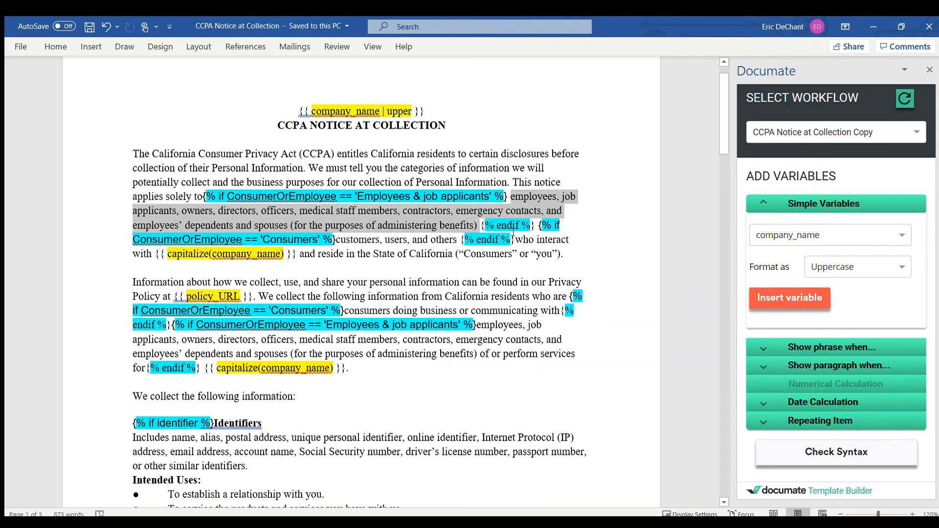
left_click(431, 279)
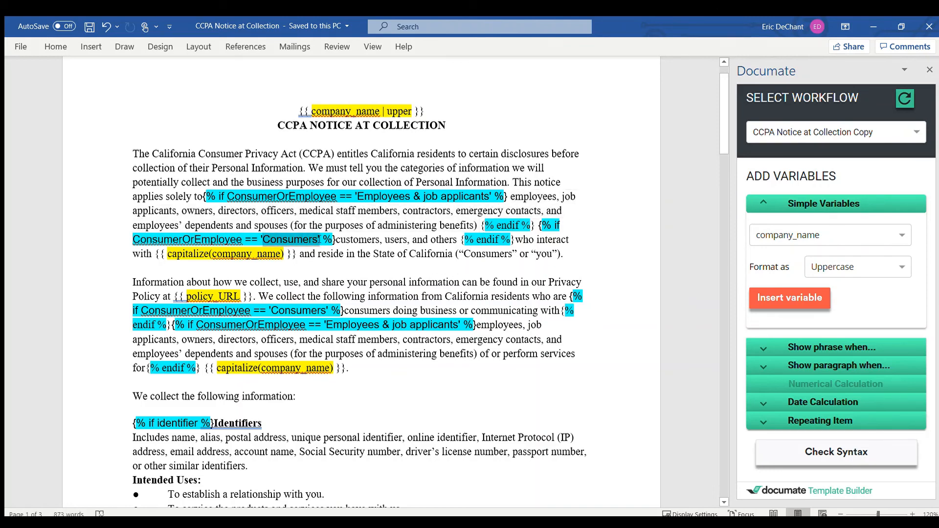
left_click_drag(337, 239, 460, 240)
left_click(428, 292)
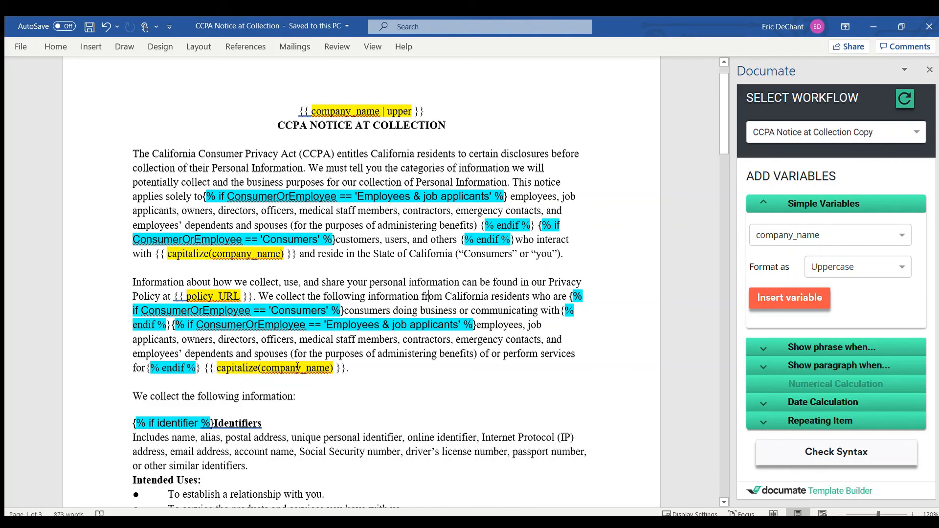
scroll(333, 366, "down", 3)
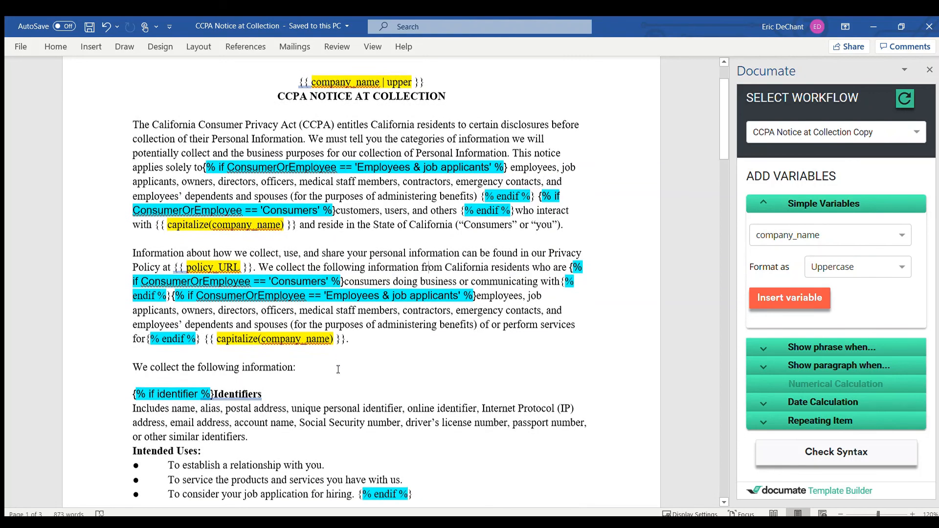
scroll(327, 368, "down", 8)
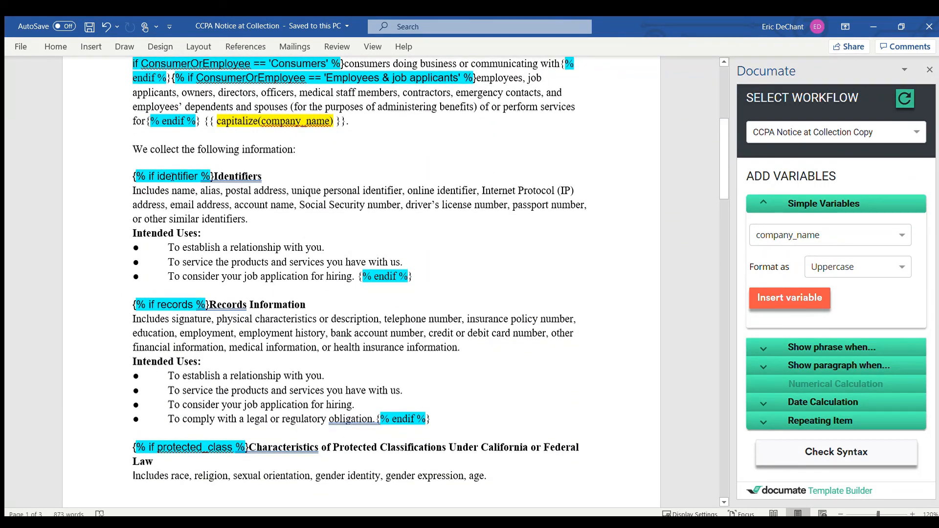
scroll(343, 294, "down", 9)
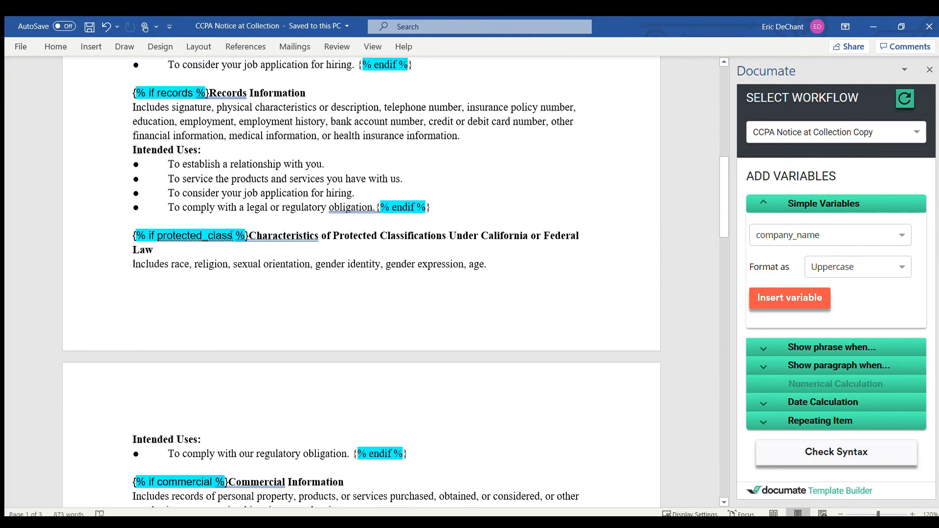
scroll(218, 272, "down", 20)
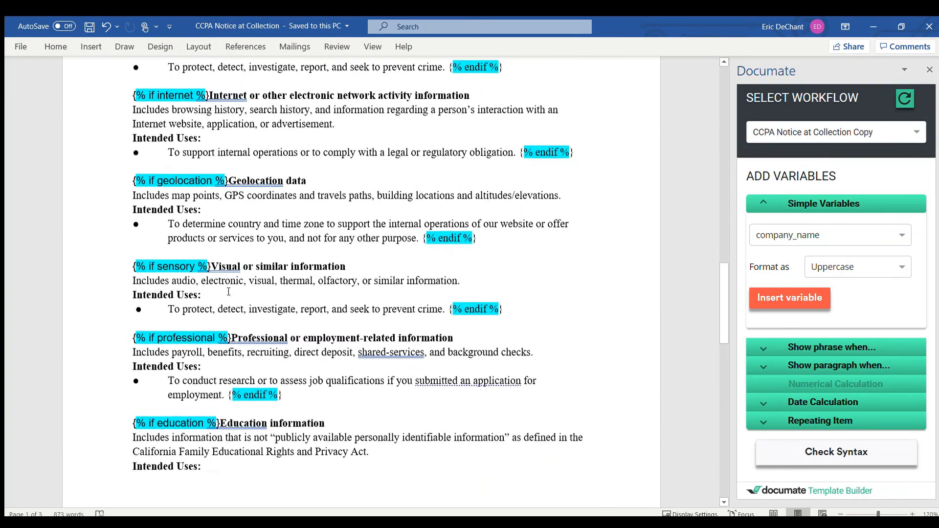
scroll(228, 292, "down", 14)
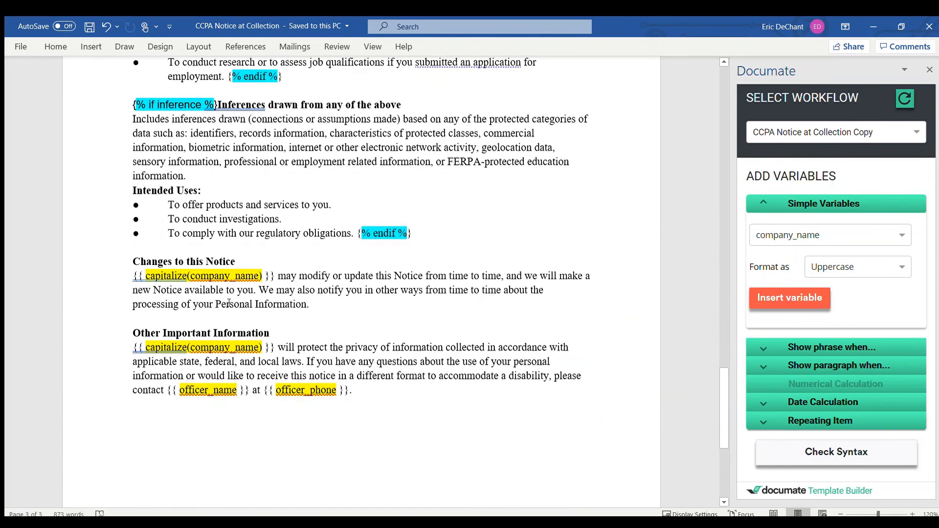